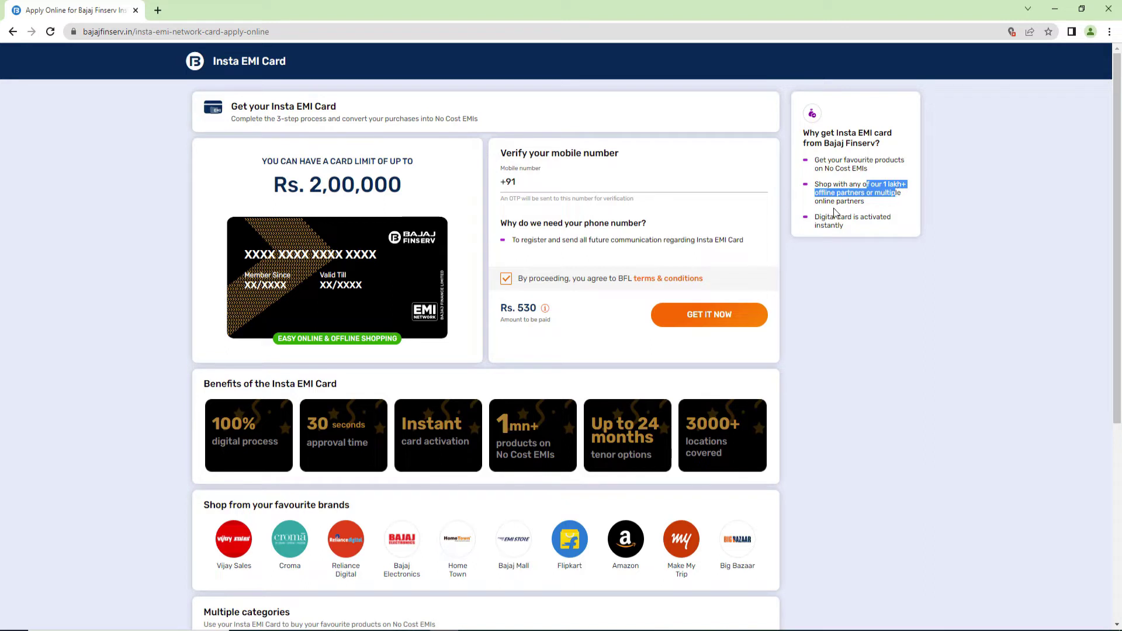
{"action": "left_click", "coordinate": [819, 216]}
{"action": "left_click_drag", "start_coordinate": [818, 216], "coordinate": [854, 233]}
{"action": "left_click", "coordinate": [856, 229]}
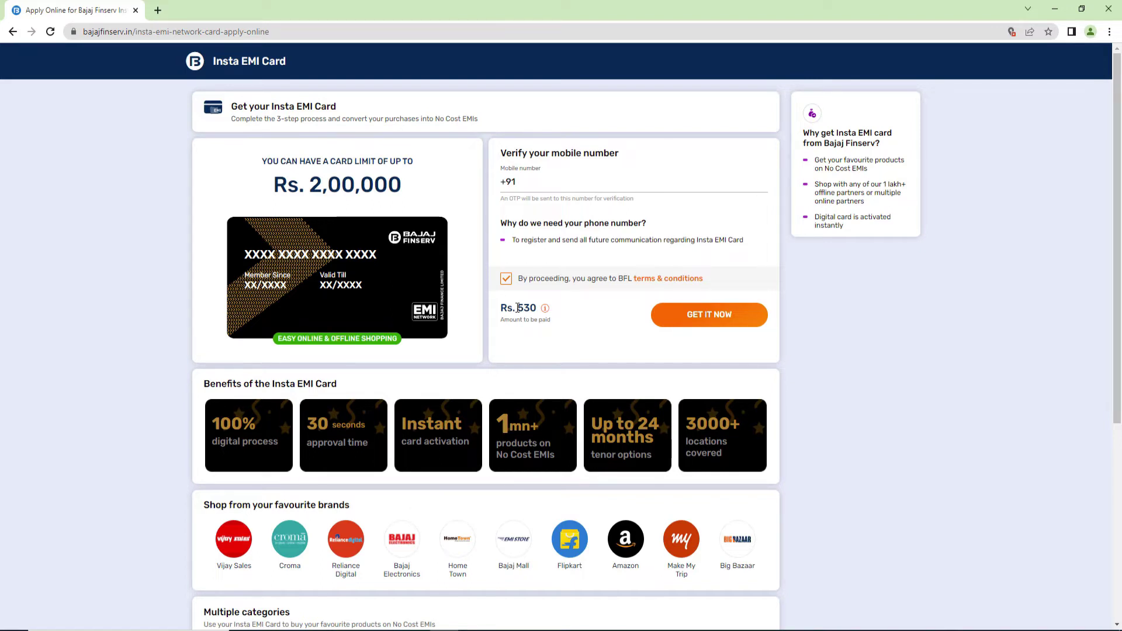
{"action": "left_click_drag", "start_coordinate": [517, 304], "coordinate": [537, 309]}
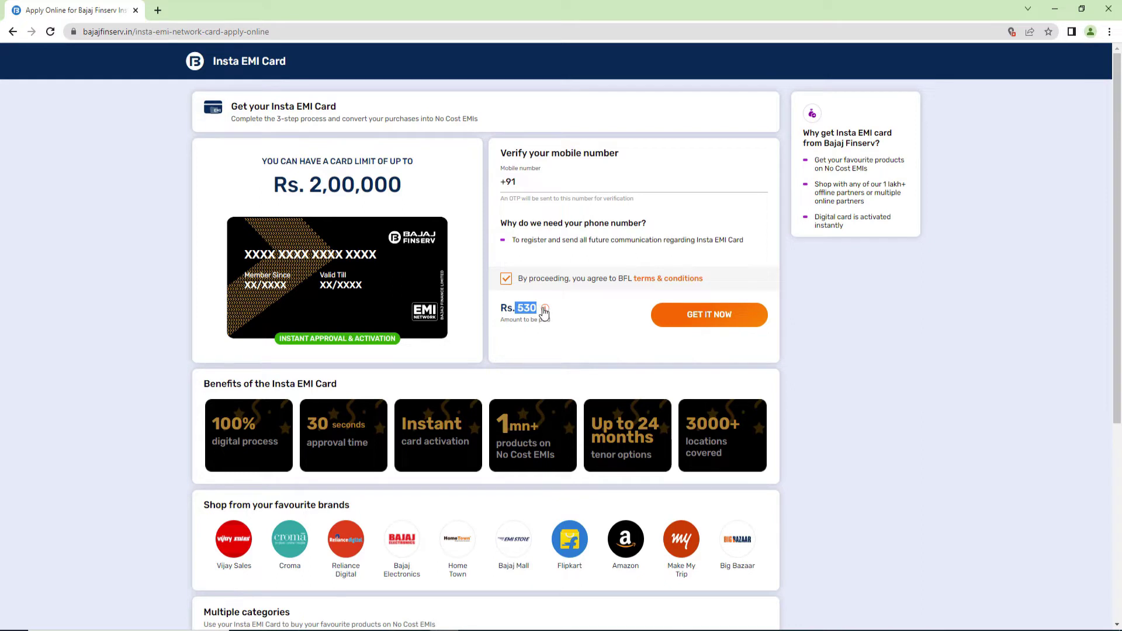
{"action": "left_click", "coordinate": [566, 316]}
{"action": "left_click_drag", "start_coordinate": [517, 304], "coordinate": [537, 306]}
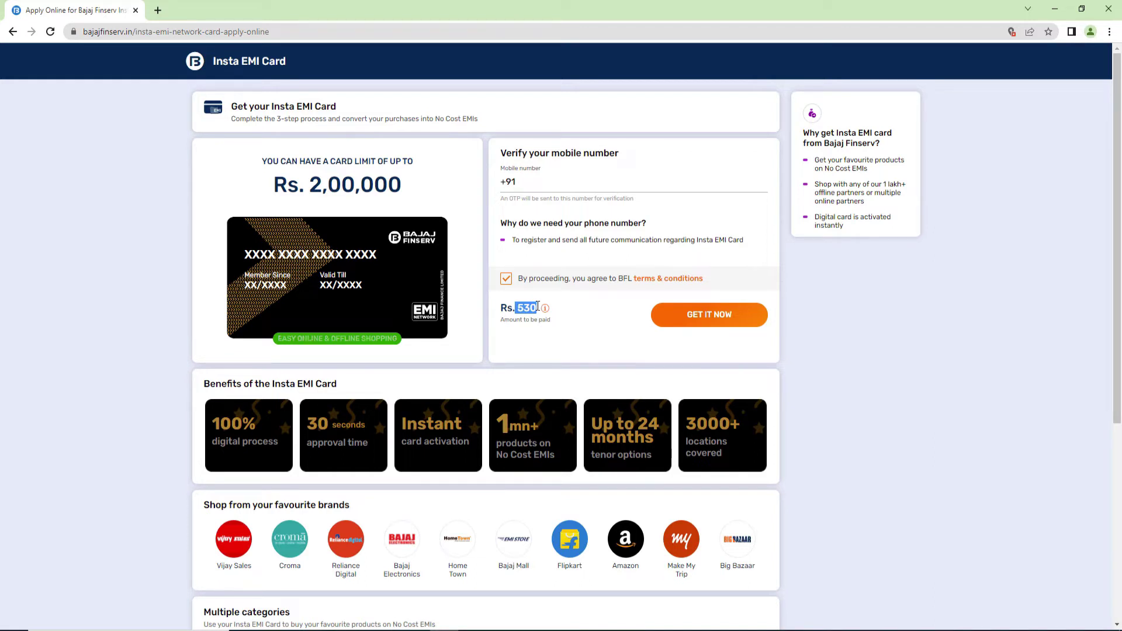
{"action": "left_click", "coordinate": [570, 322]}
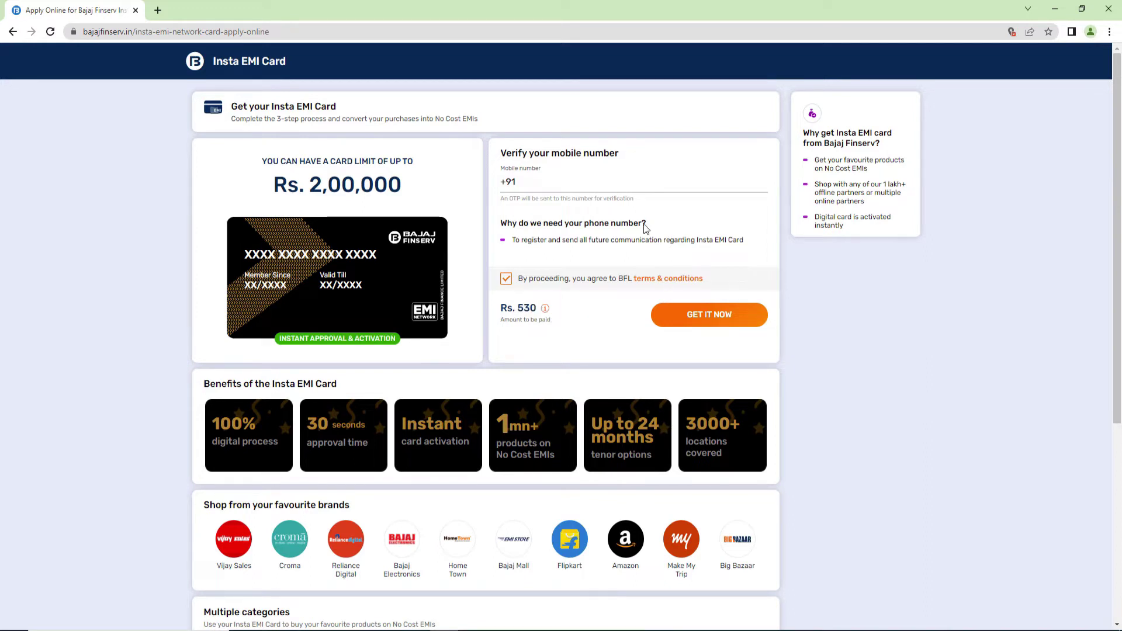
Enter the applicant's mobile number, request GET IT NOW, and type the received 6-digit OTP
{"action": "scroll", "coordinate": [588, 180], "scroll_direction": "down", "scroll_amount": 1}
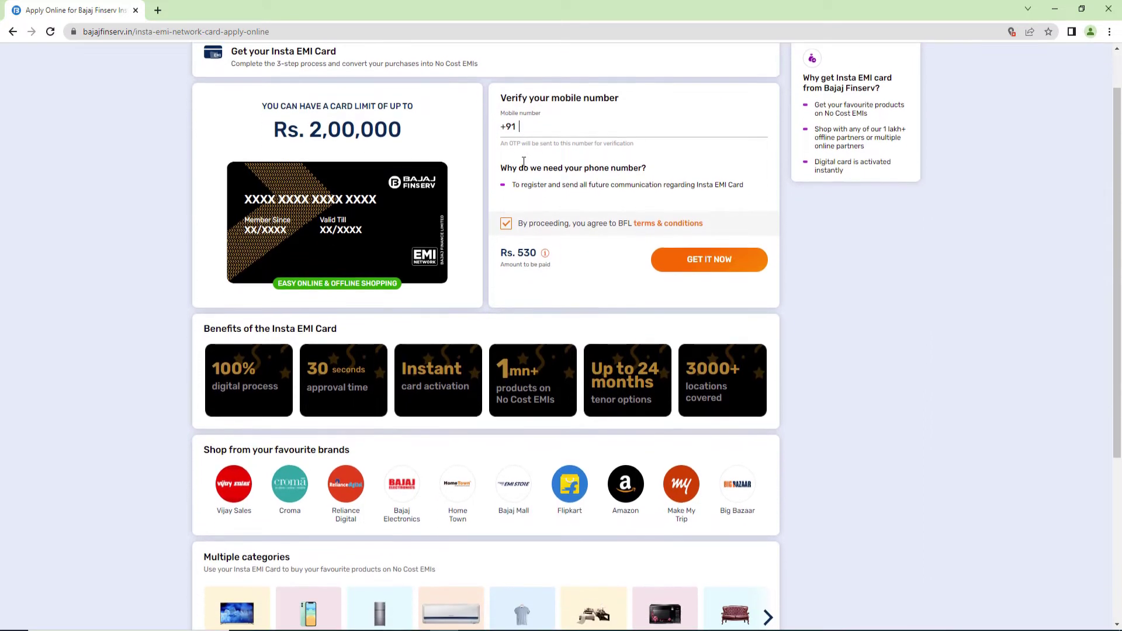
{"action": "left_click", "coordinate": [547, 117]}
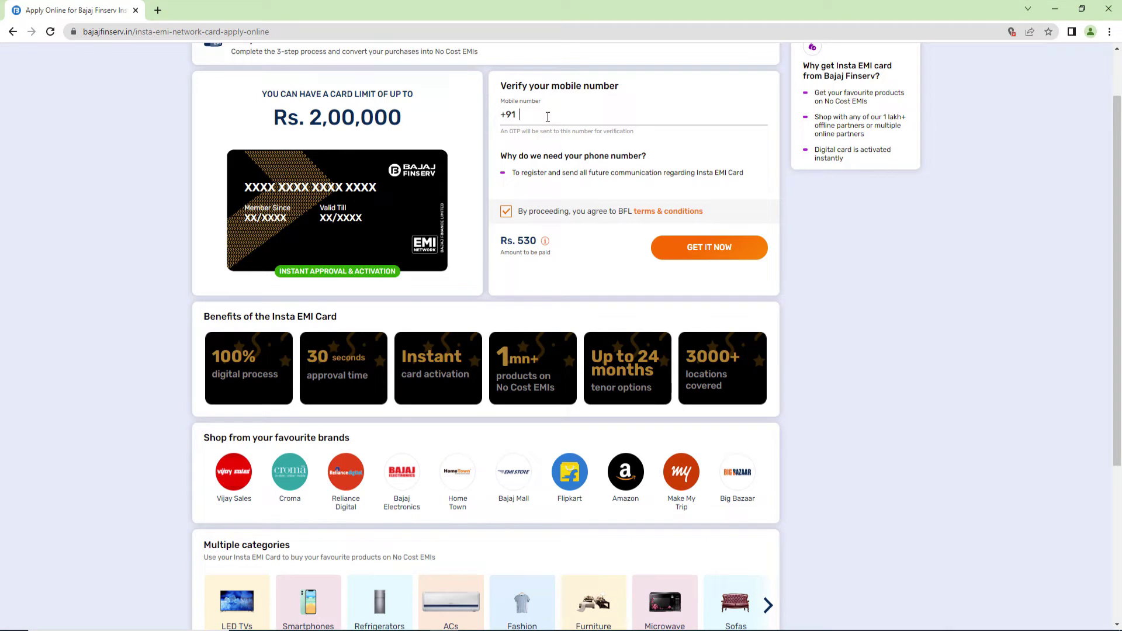
{"action": "left_click", "coordinate": [702, 256]}
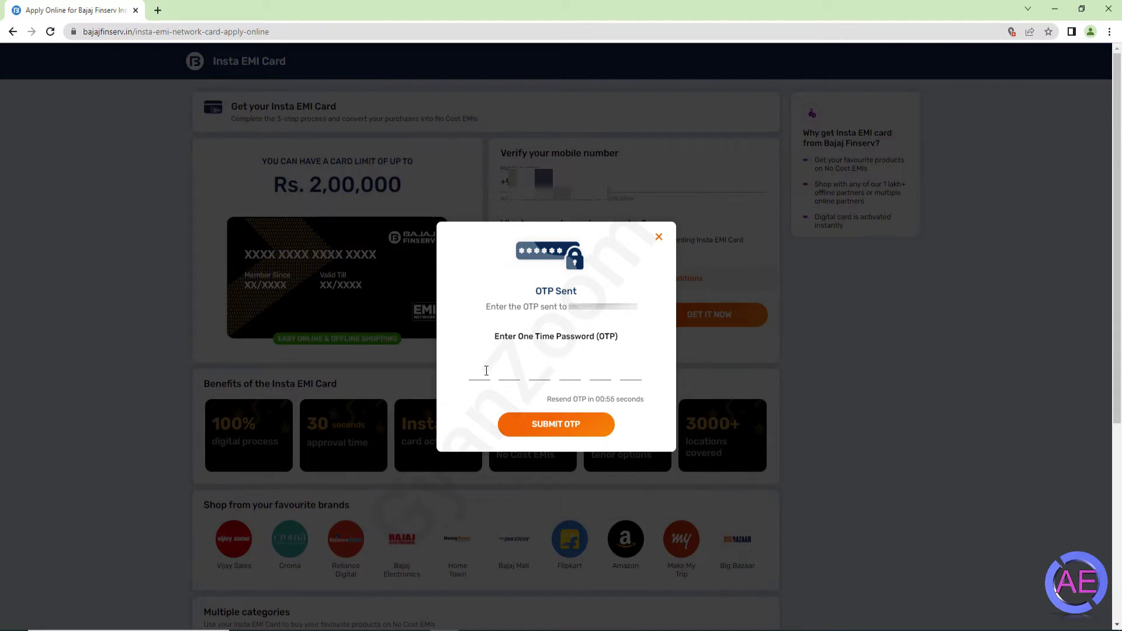
{"action": "scroll", "coordinate": [488, 369], "scroll_direction": "down", "scroll_amount": 5}
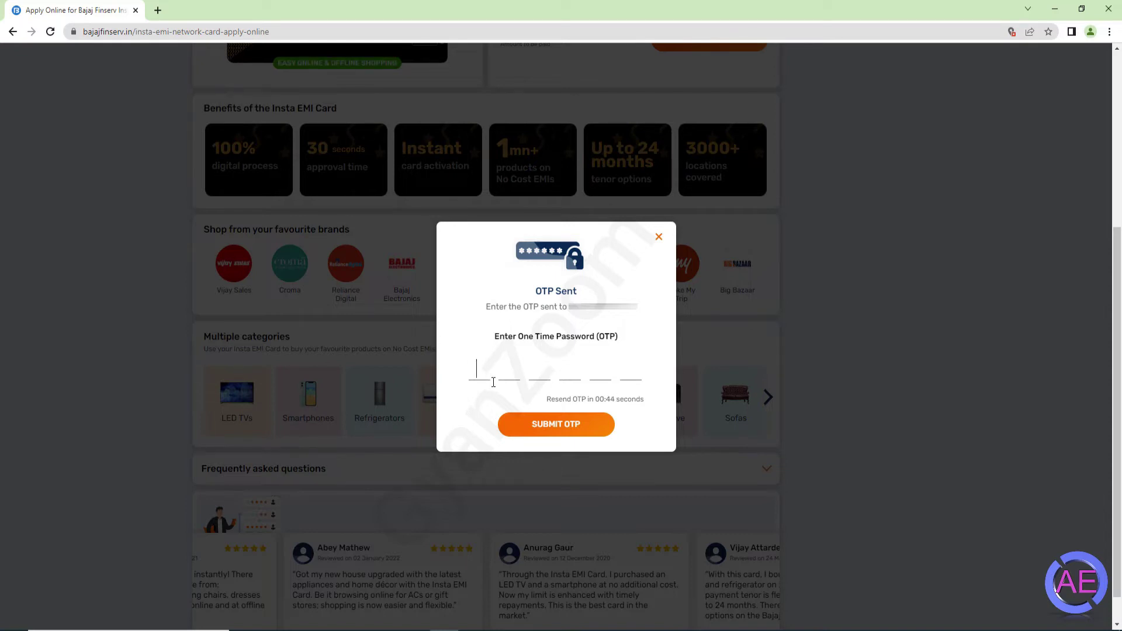
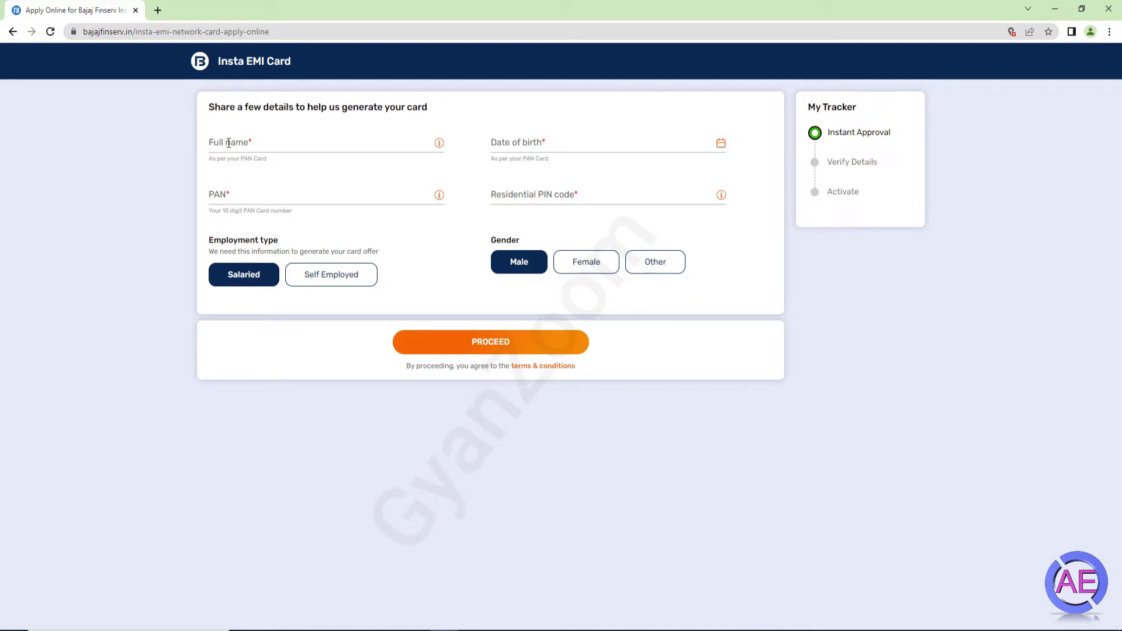
Enter the applicant's full name and pick the date of birth from the calendar year picker
{"action": "left_click", "coordinate": [229, 143]}
{"action": "left_click", "coordinate": [607, 144]}
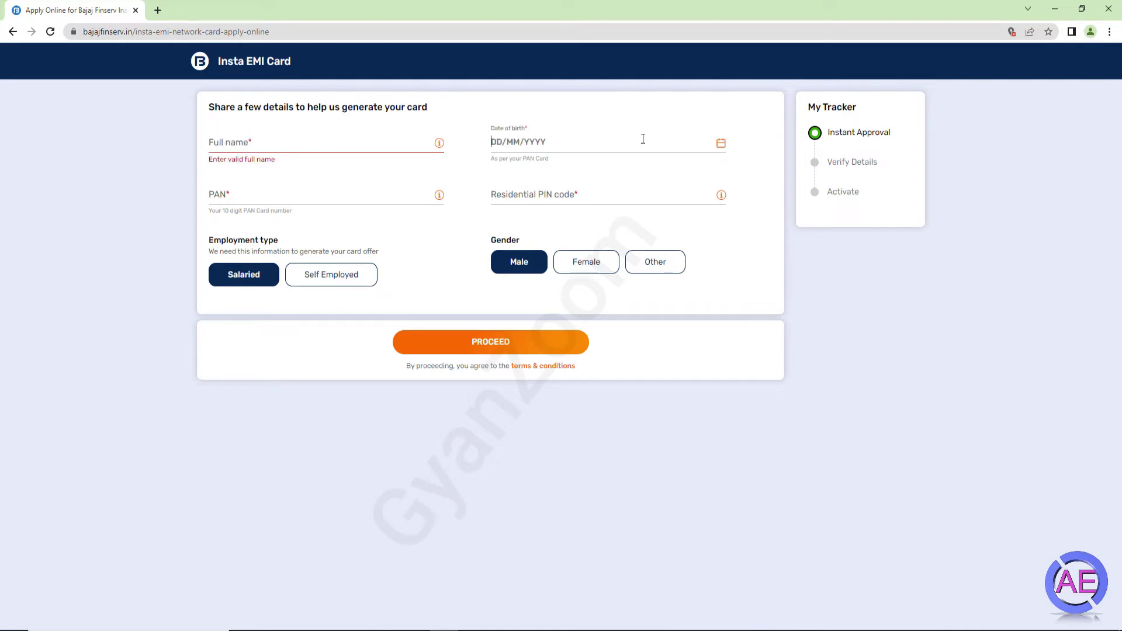
{"action": "left_click", "coordinate": [721, 146]}
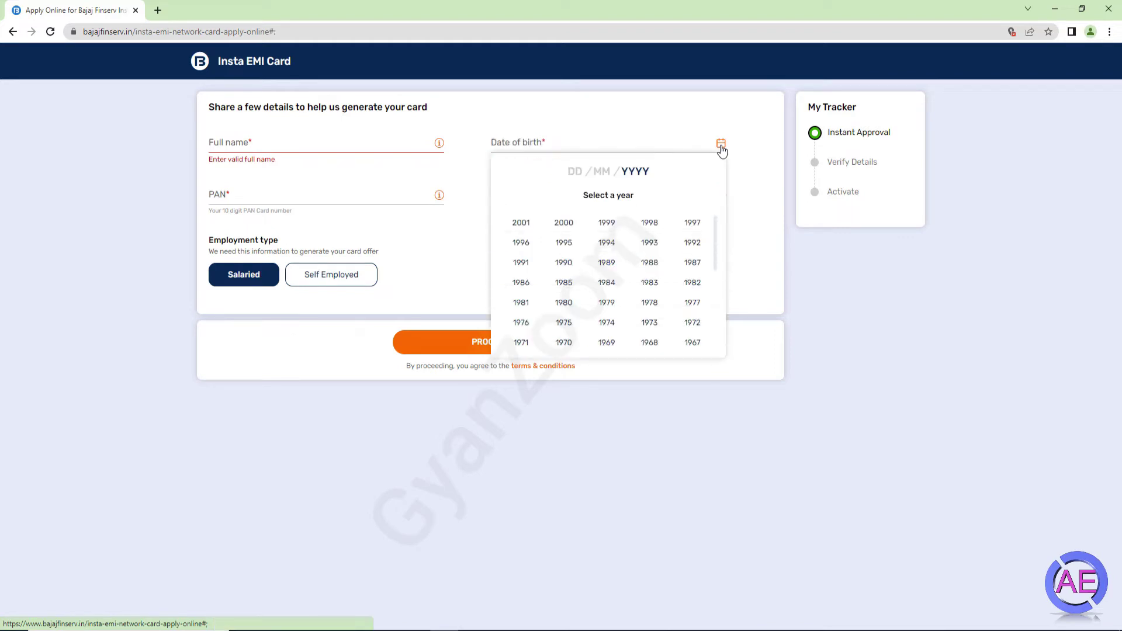
{"action": "scroll", "coordinate": [715, 257], "scroll_direction": "down", "scroll_amount": 2}
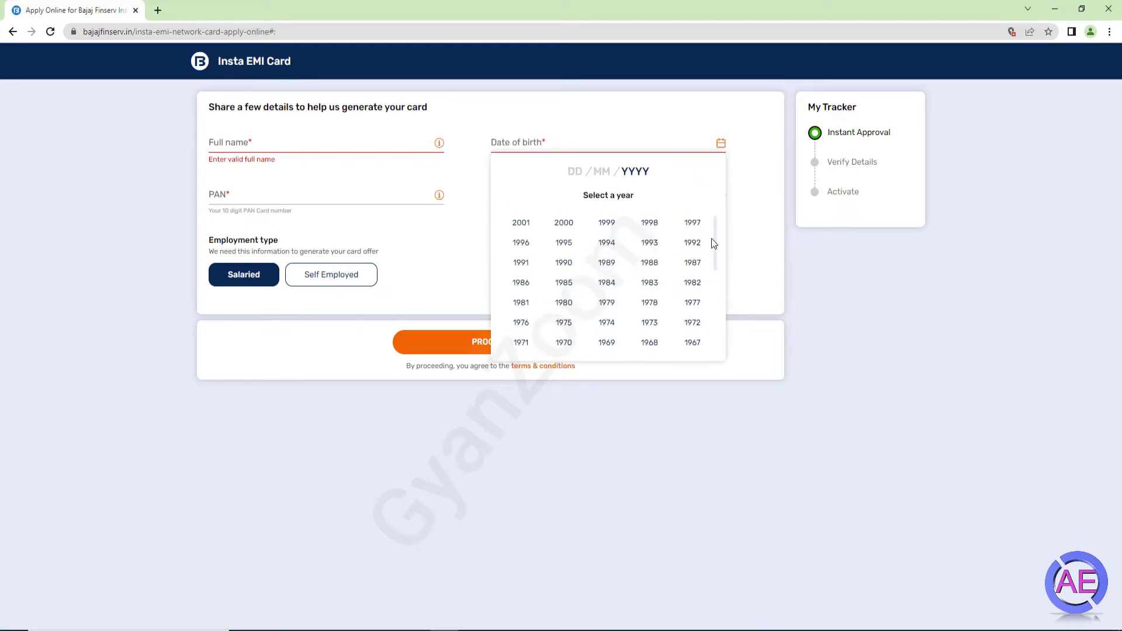
{"action": "left_click", "coordinate": [680, 146]}
Enter the PAN and residential PIN code, then recheck the full name field
{"action": "left_click", "coordinate": [231, 197]}
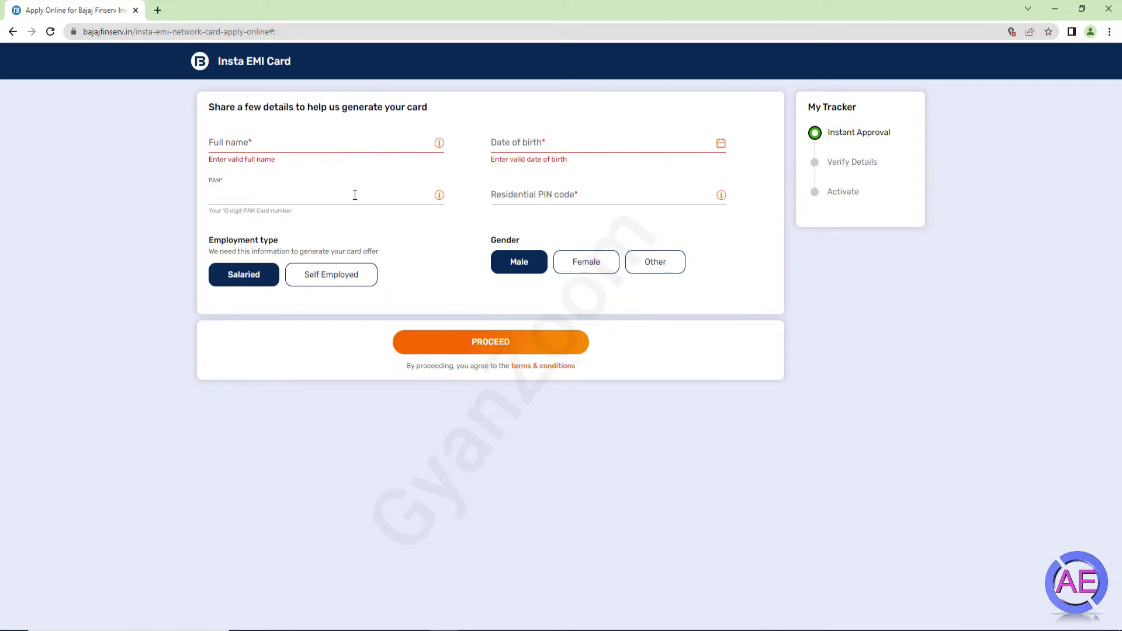
{"action": "left_click", "coordinate": [538, 199]}
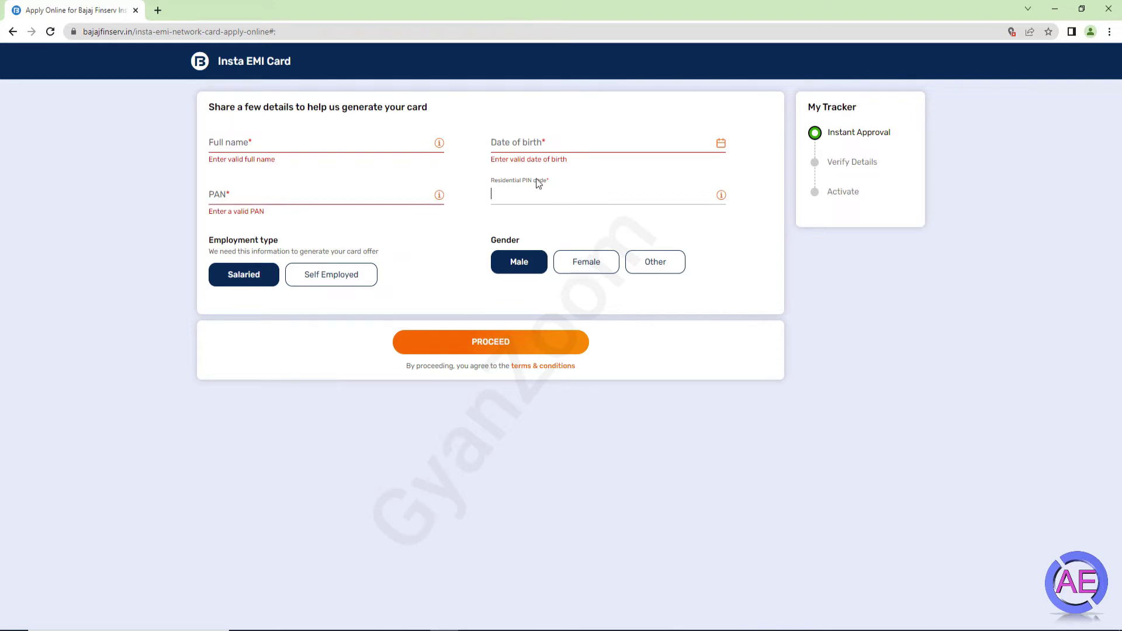
{"action": "left_click", "coordinate": [280, 141]}
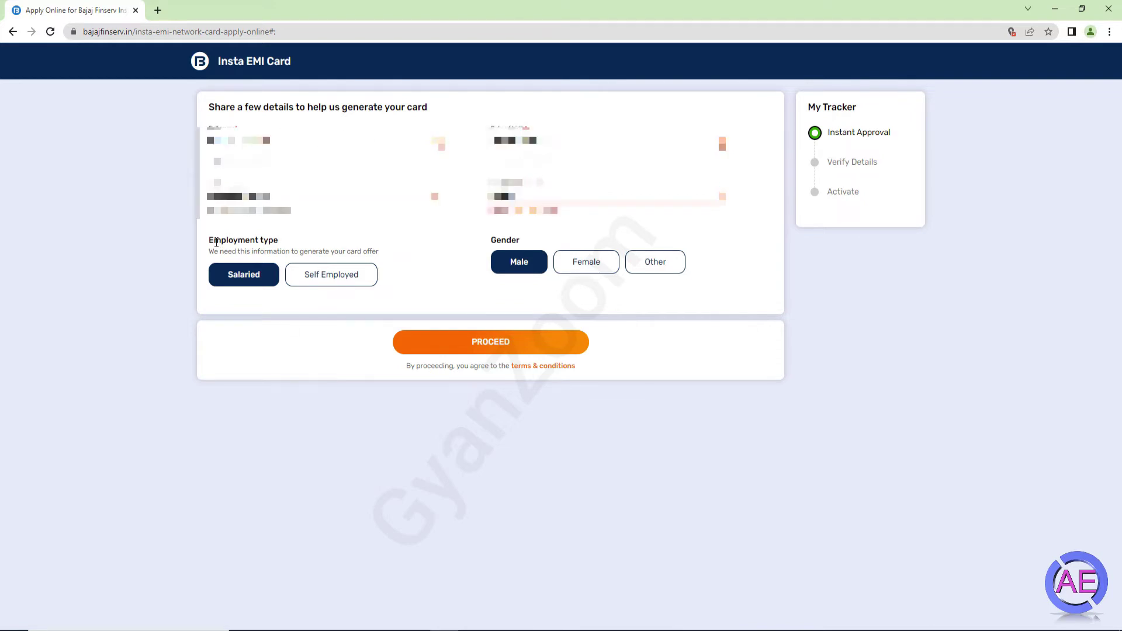
{"action": "left_click_drag", "start_coordinate": [216, 242], "coordinate": [283, 252]}
{"action": "left_click", "coordinate": [227, 286]}
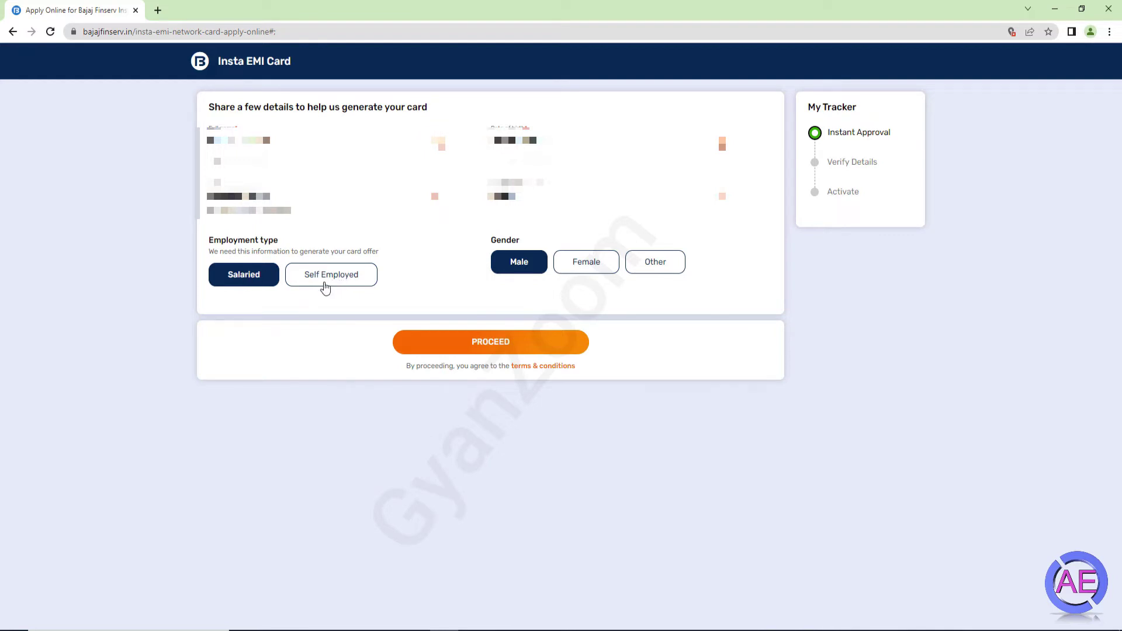
Choose Self Employed and Female, then submit the details with PROCEED
{"action": "left_click", "coordinate": [328, 287]}
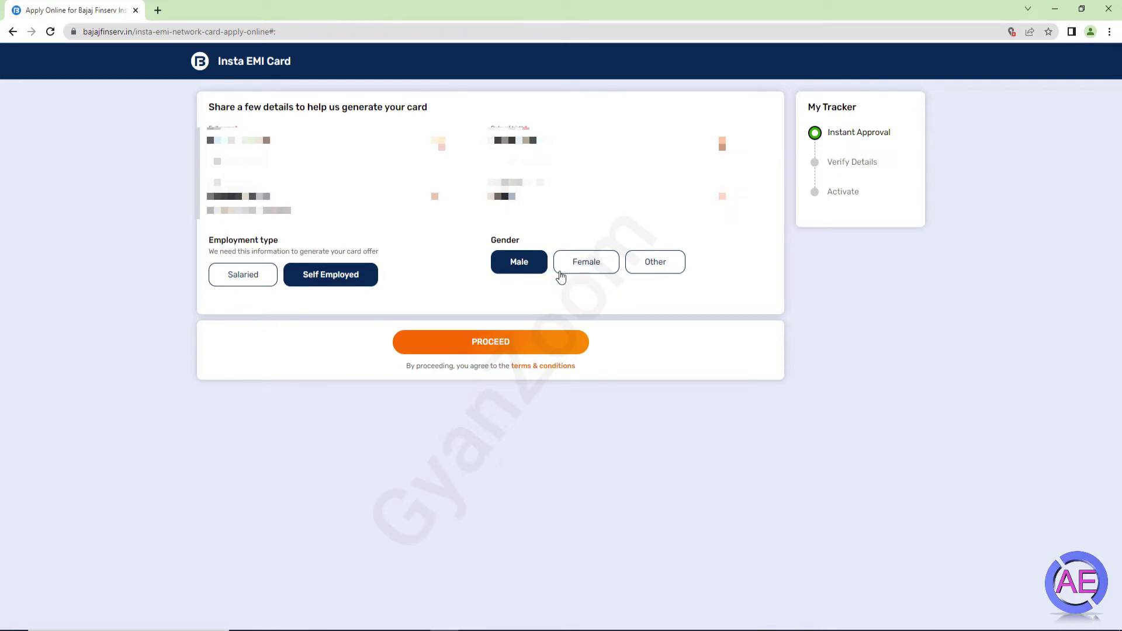
{"action": "left_click", "coordinate": [588, 272]}
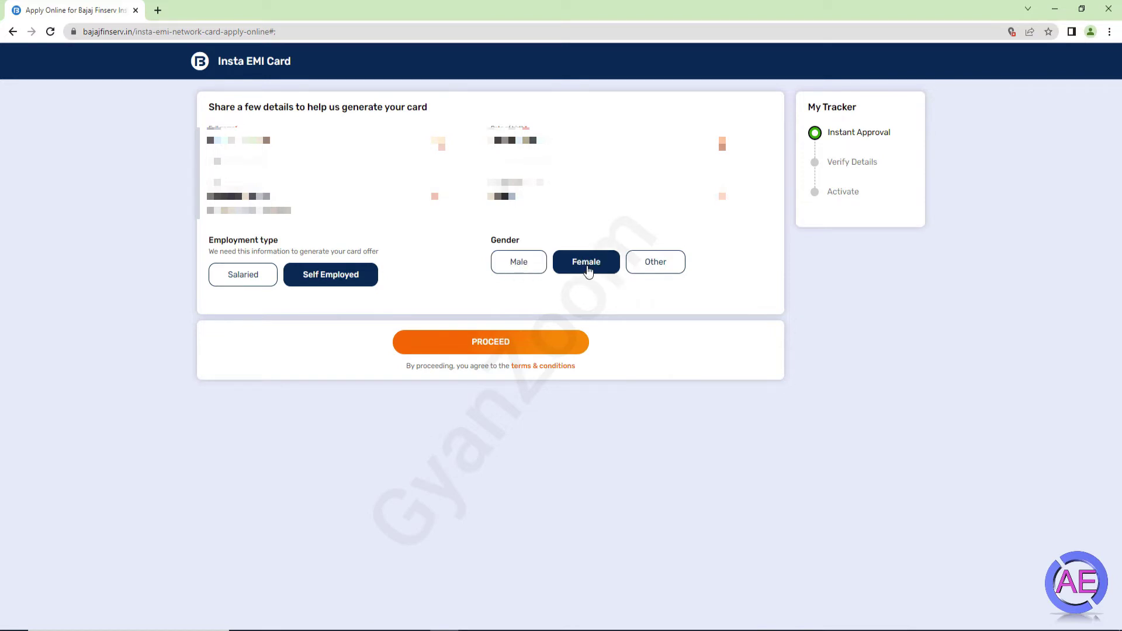
{"action": "left_click", "coordinate": [517, 347]}
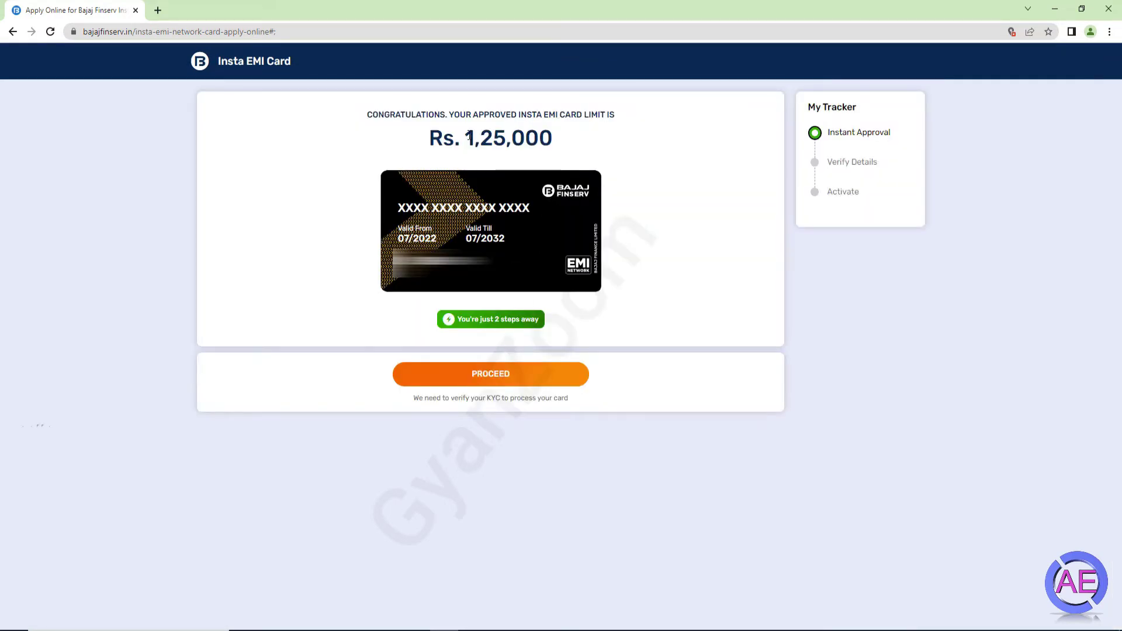
{"action": "left_click_drag", "start_coordinate": [467, 139], "coordinate": [561, 143]}
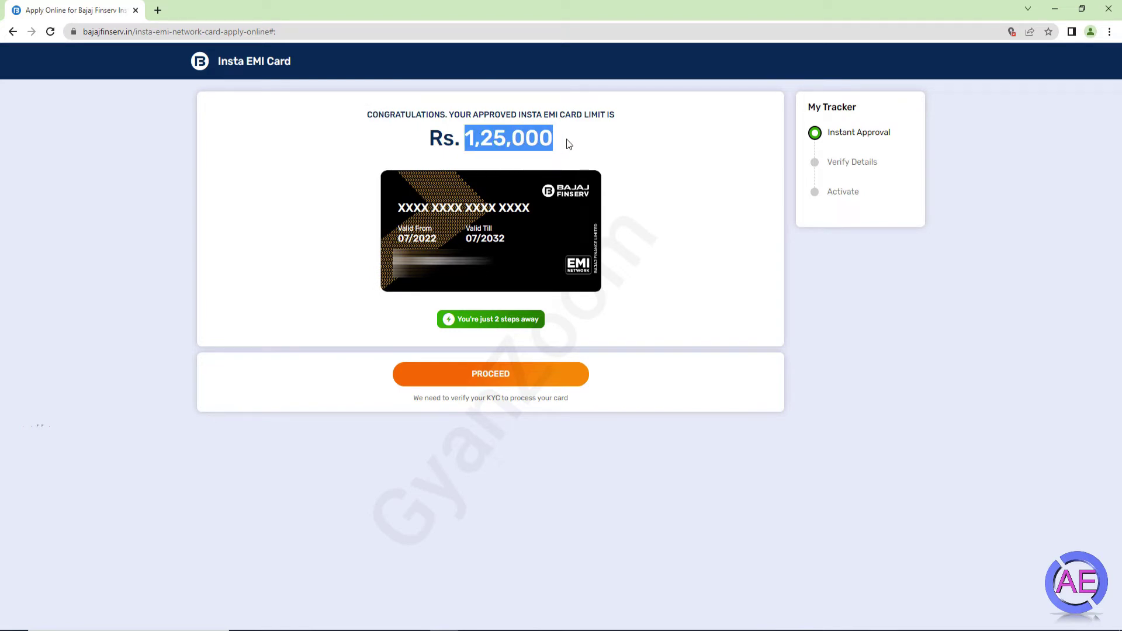
{"action": "left_click", "coordinate": [569, 144]}
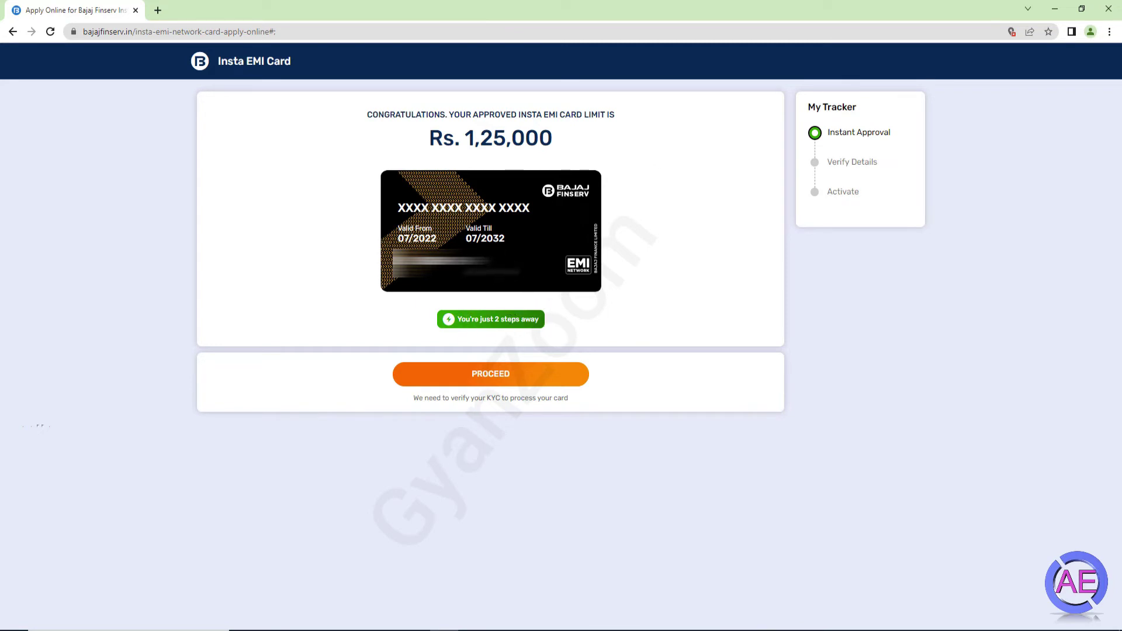
Proceed to KYC, enter the Aadhaar number and the captcha, and submit them
{"action": "left_click", "coordinate": [487, 377]}
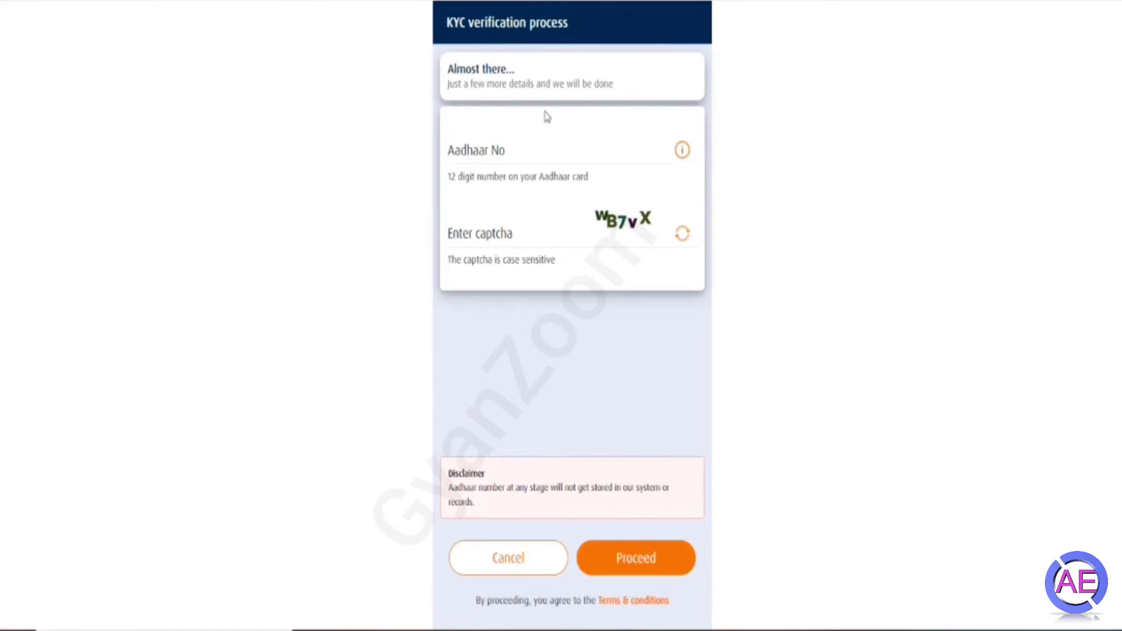
{"action": "left_click", "coordinate": [511, 160]}
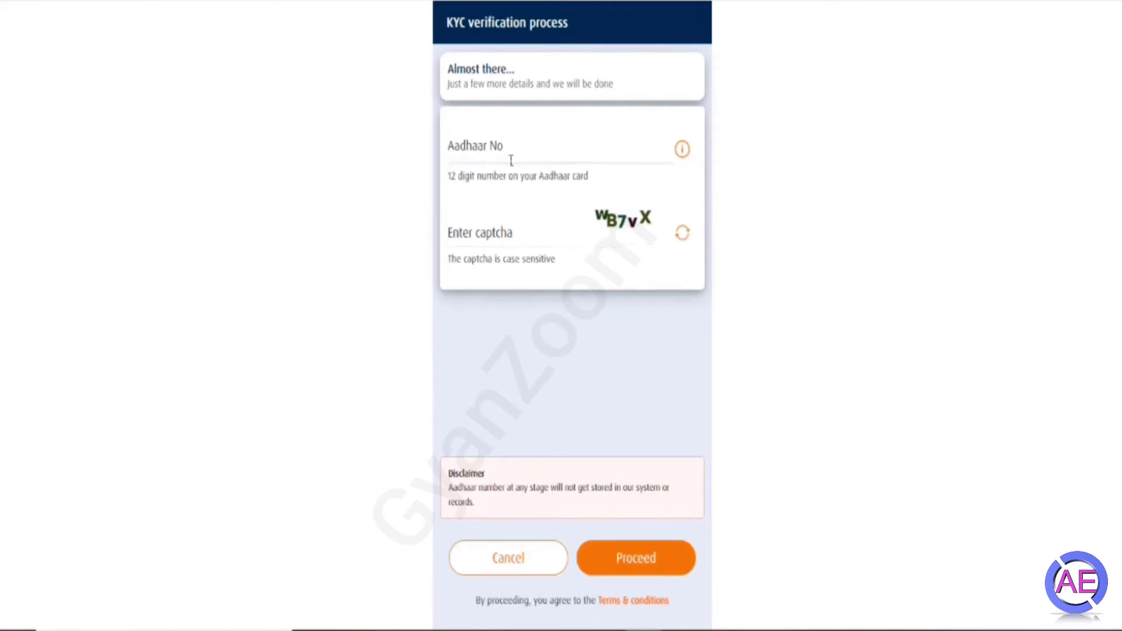
{"action": "left_click", "coordinate": [498, 243]}
{"action": "type", "text": "W"}
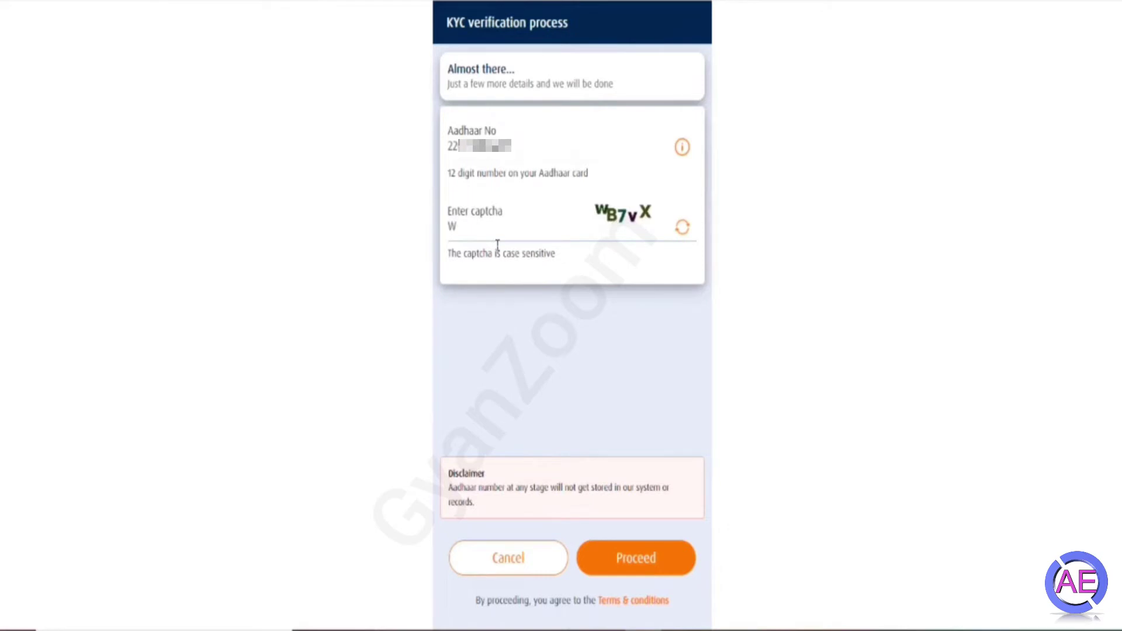
{"action": "type", "text": "B7vX"}
{"action": "left_click", "coordinate": [653, 568]}
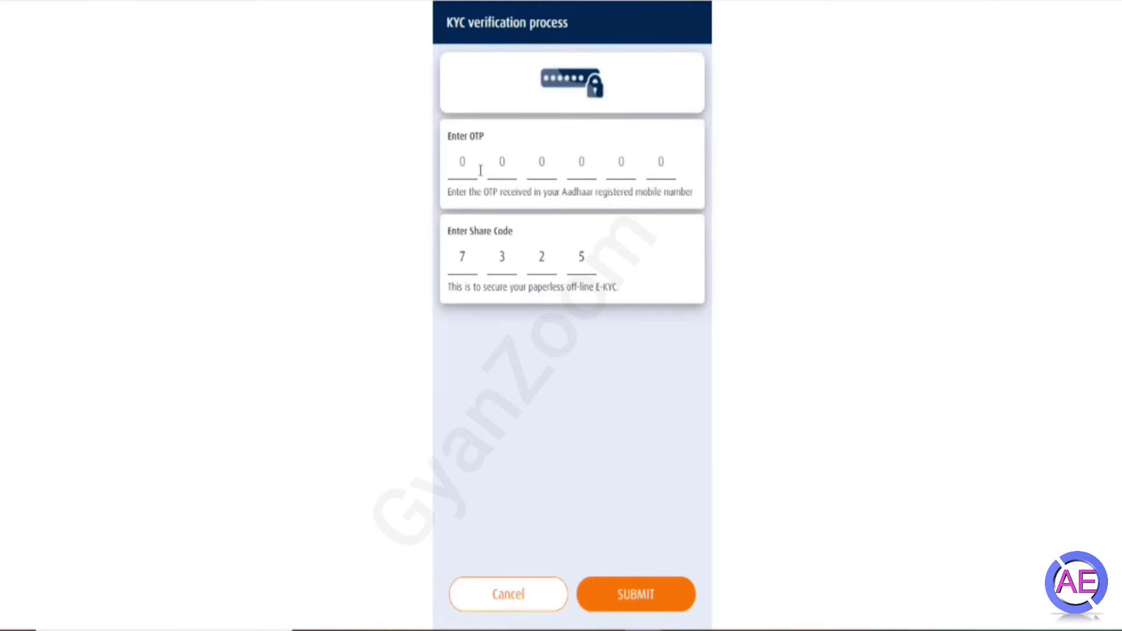
Enter and submit the Aadhaar OTP, then confirm the fetched KYC details
{"action": "left_click", "coordinate": [480, 170]}
{"action": "left_click", "coordinate": [642, 596]}
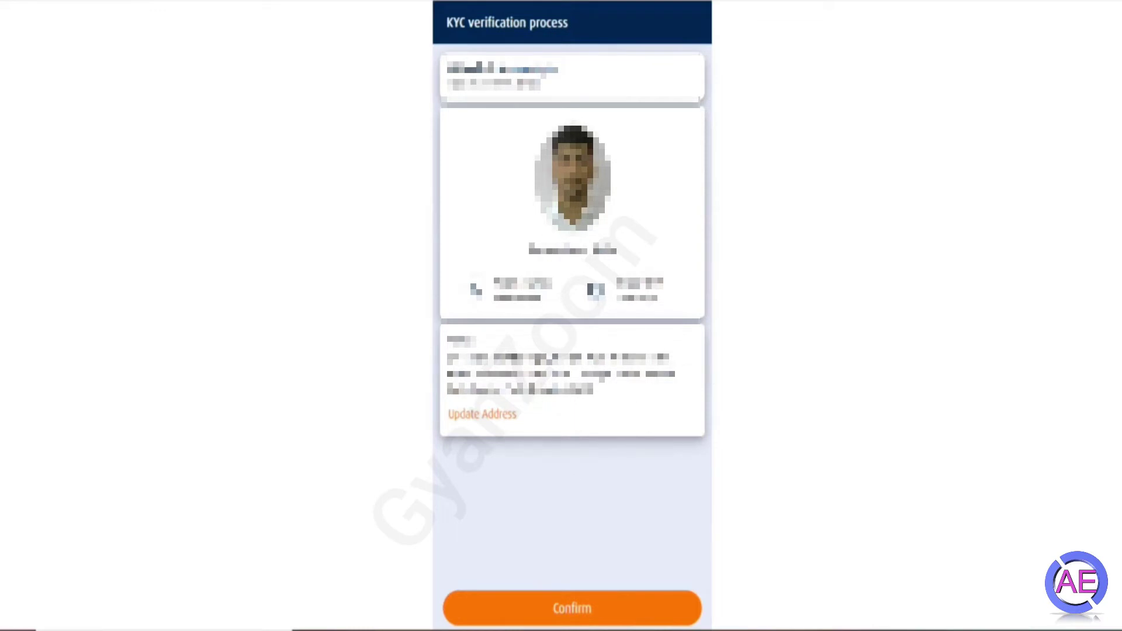
{"action": "left_click", "coordinate": [577, 611]}
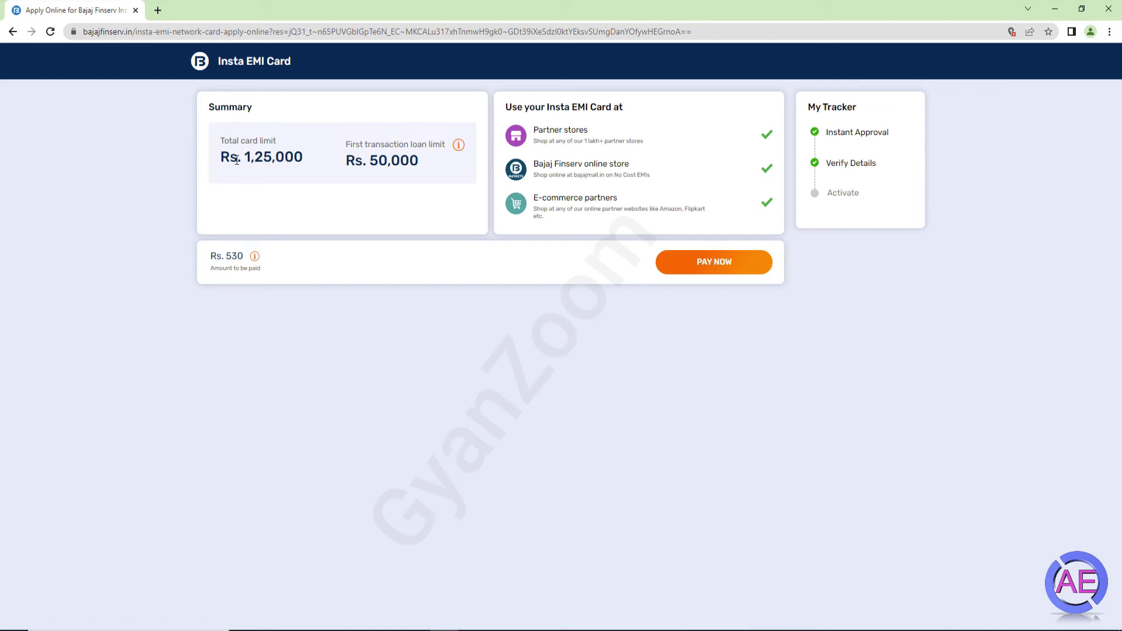
Review the card limit, Rs. 50,000 first-transaction limit and fee breakup, then choose PAY NOW for Rs. 530
{"action": "double_click", "coordinate": [293, 158]}
{"action": "left_click_drag", "start_coordinate": [345, 145], "coordinate": [441, 148]}
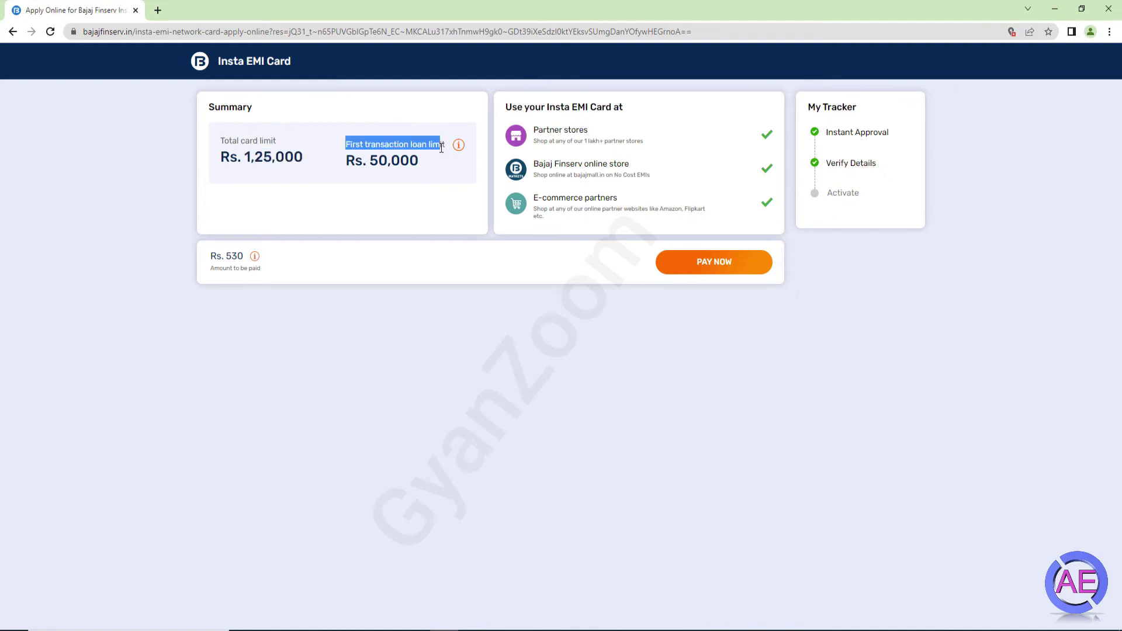
{"action": "left_click", "coordinate": [425, 183]}
{"action": "left_click_drag", "start_coordinate": [345, 144], "coordinate": [442, 147]}
{"action": "left_click_drag", "start_coordinate": [369, 161], "coordinate": [426, 167]}
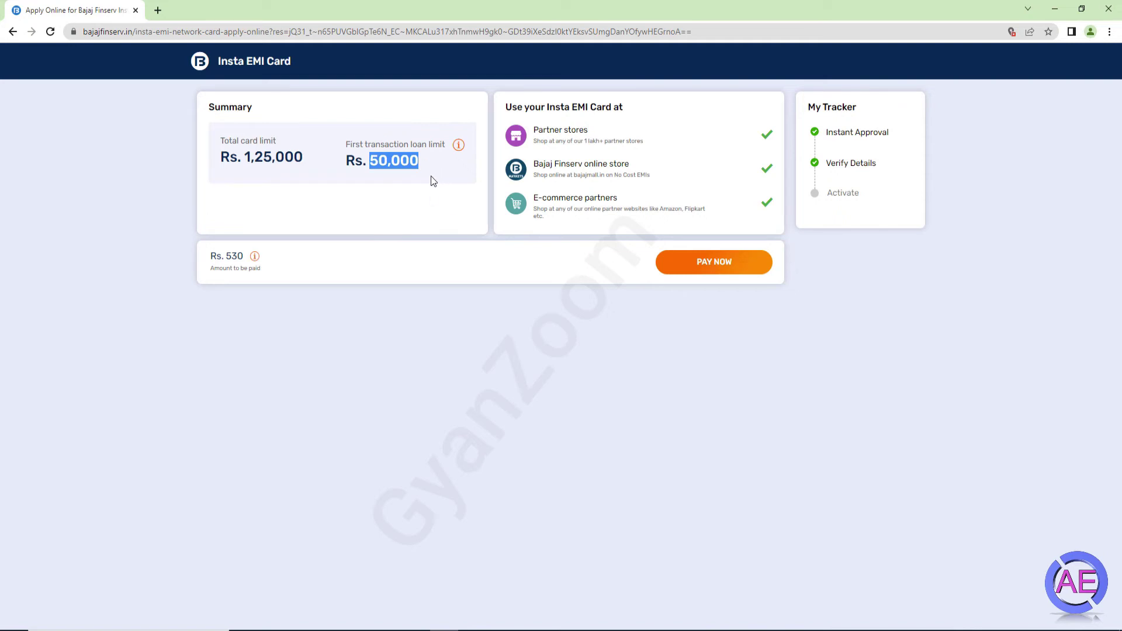
{"action": "left_click", "coordinate": [433, 177]}
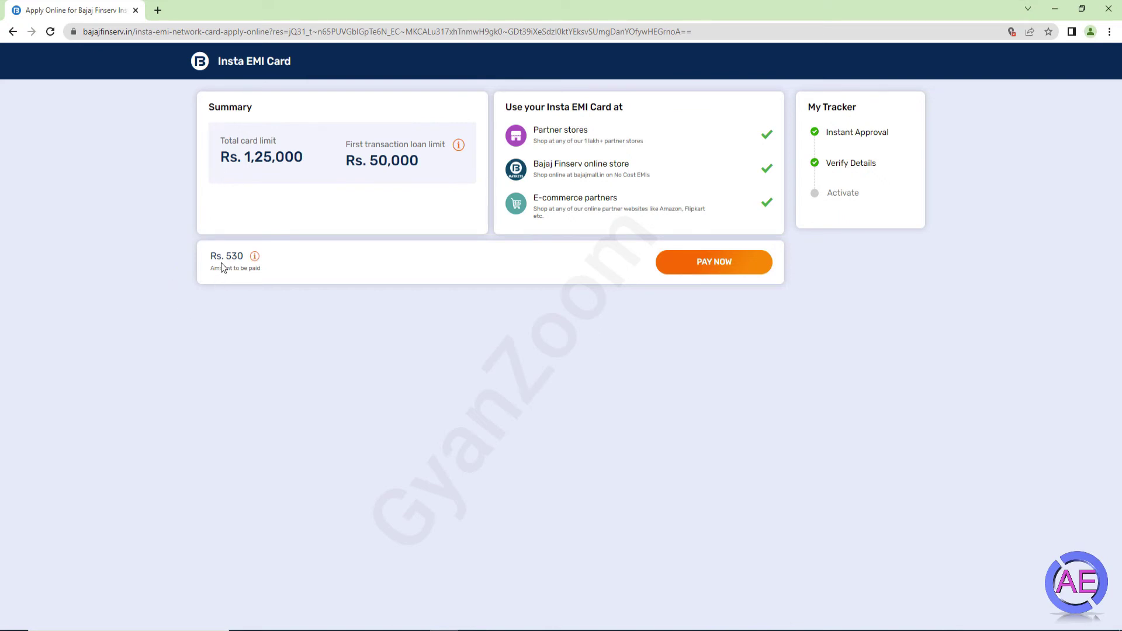
{"action": "mouse_move", "coordinate": [255, 257]}
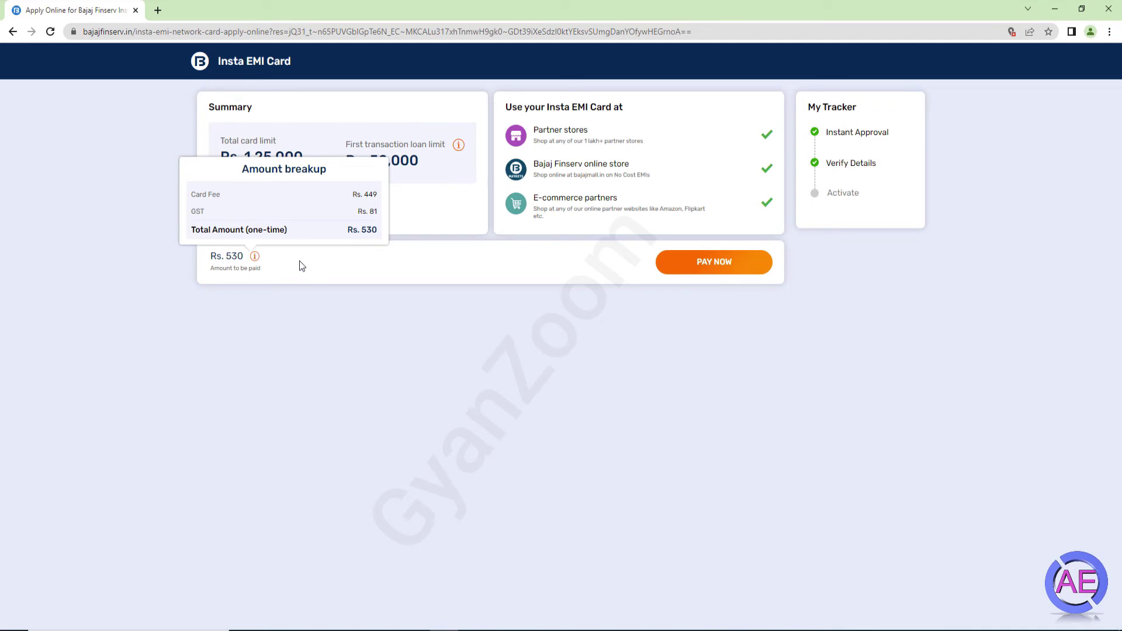
{"action": "left_click", "coordinate": [732, 263]}
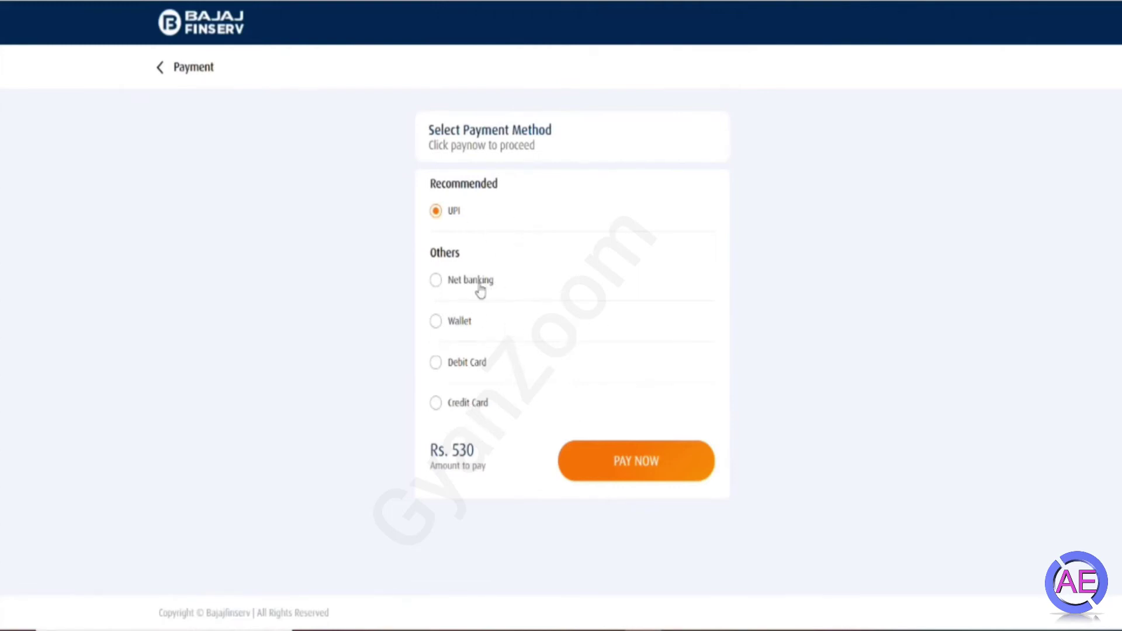
Select Wallet, pick Paytm, and pay the Rs. 530 fee
{"action": "left_click", "coordinate": [466, 321]}
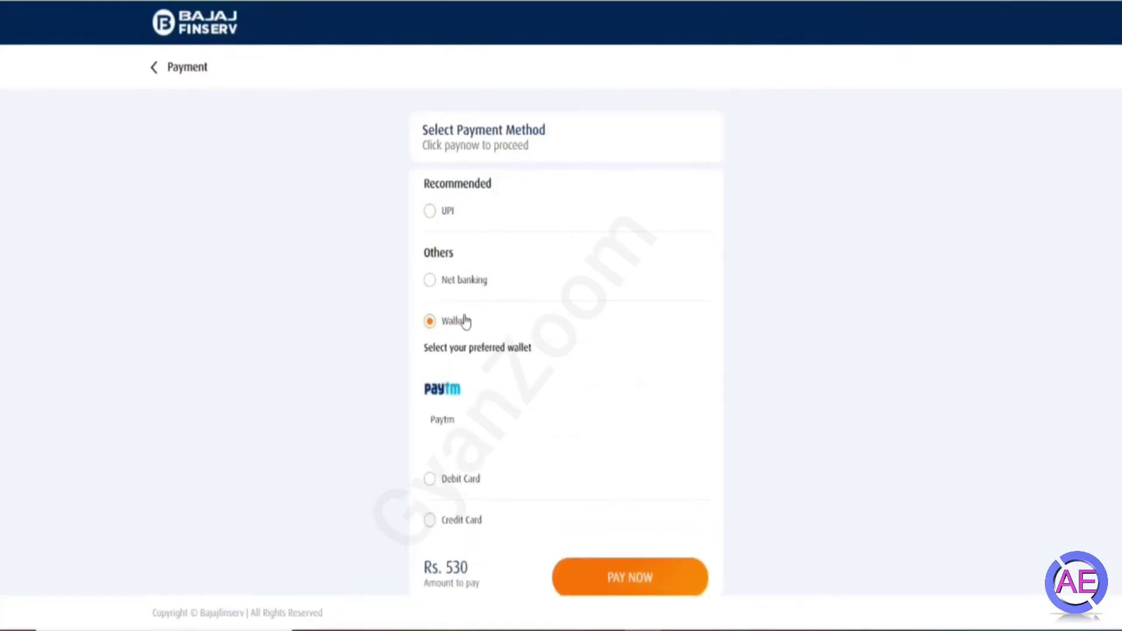
{"action": "left_click", "coordinate": [453, 415]}
{"action": "left_click", "coordinate": [600, 577]}
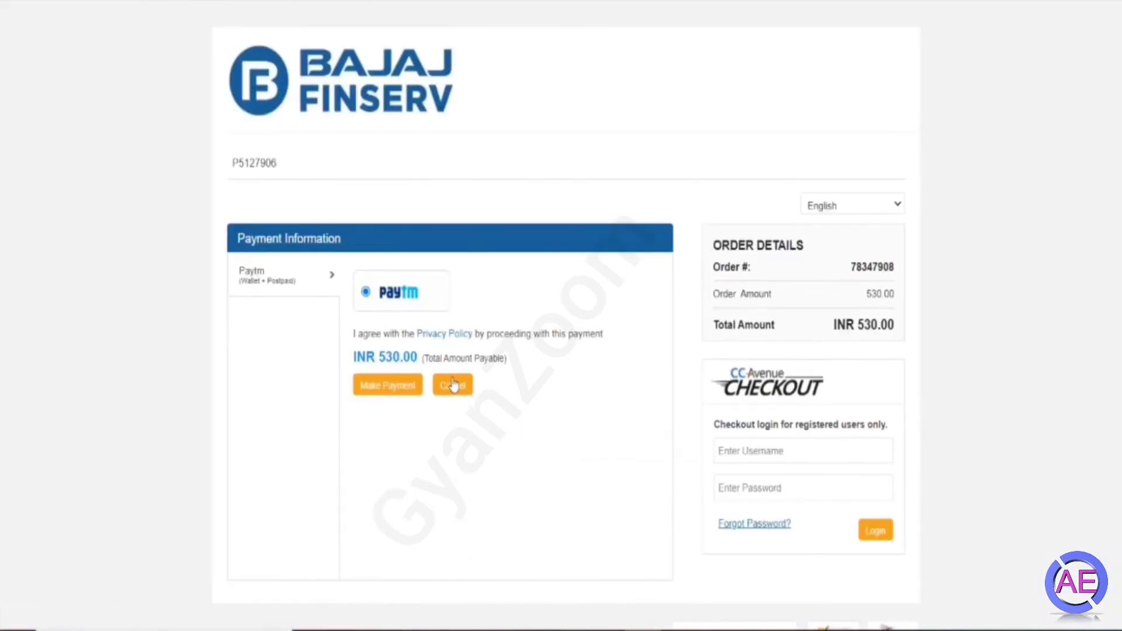
Choose Make Payment, request a Paytm login OTP for the mobile number, paste it and verify
{"action": "left_click", "coordinate": [386, 392]}
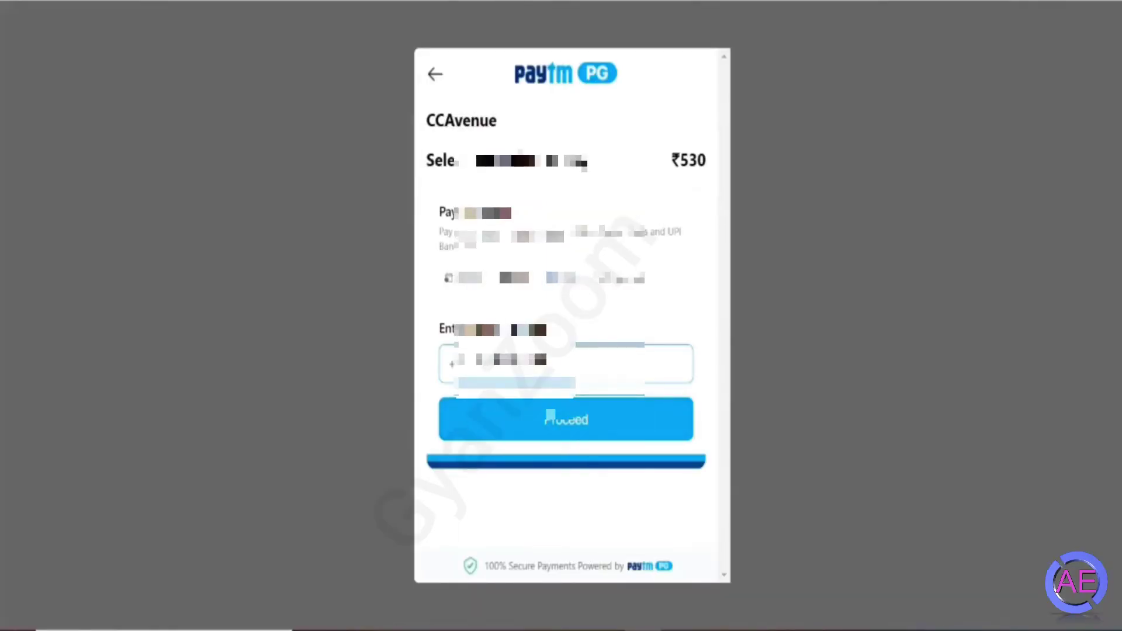
{"action": "left_click", "coordinate": [577, 409]}
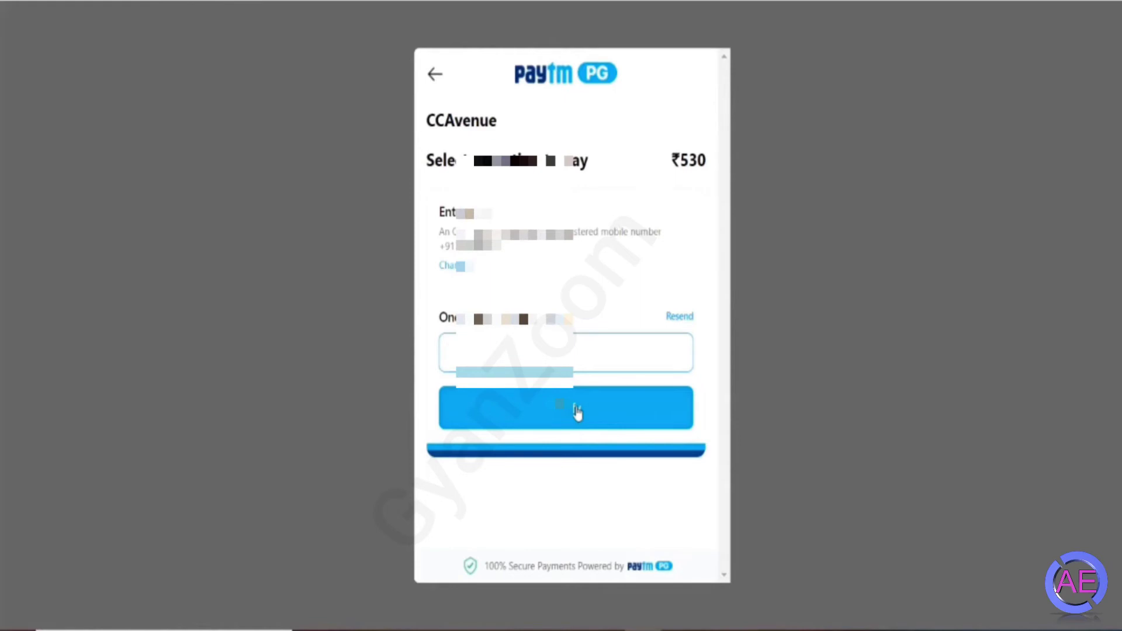
{"action": "key", "text": "ctrl+v"}
{"action": "left_click", "coordinate": [560, 408]}
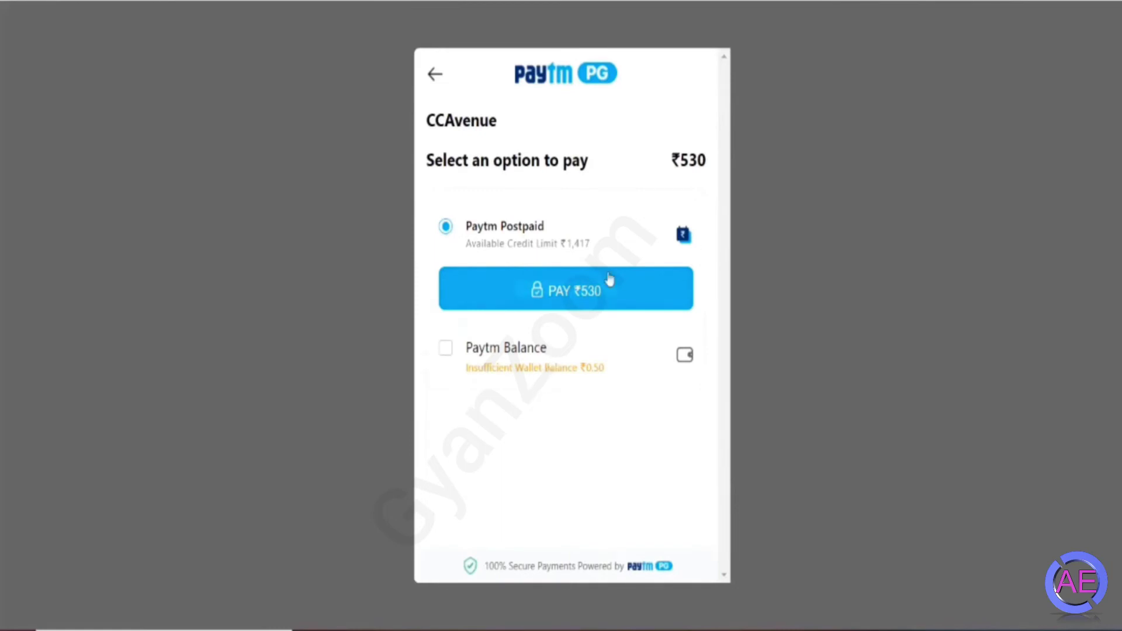
Pay ₹530 with Paytm Postpaid, then choose ACTIVATE NOW for the e-mandate
{"action": "left_click", "coordinate": [593, 291]}
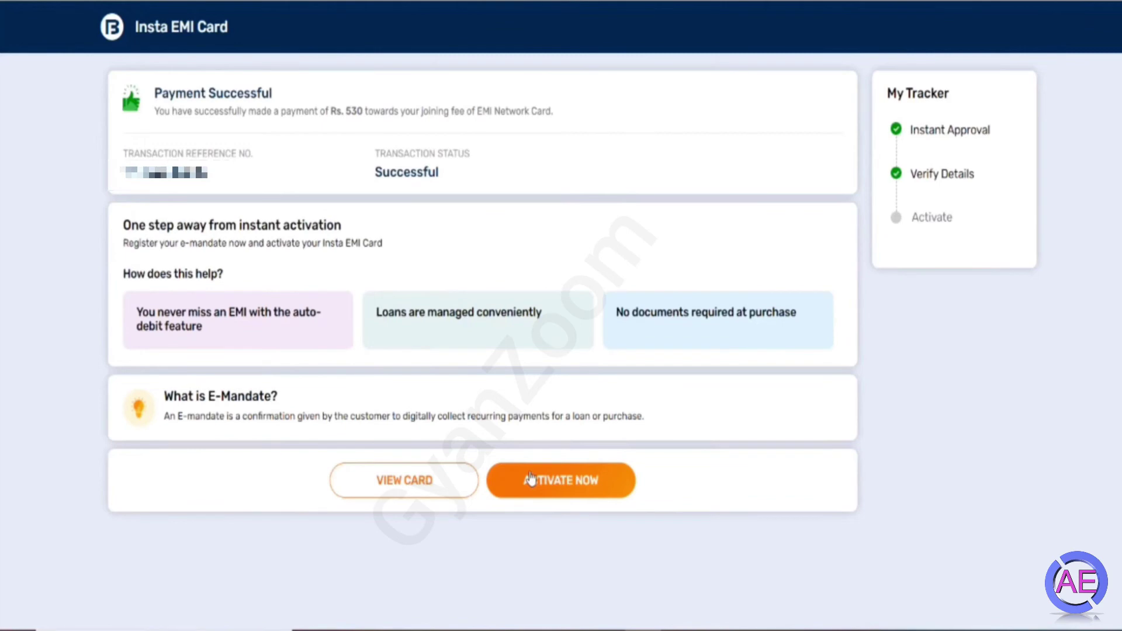
{"action": "left_click", "coordinate": [531, 480]}
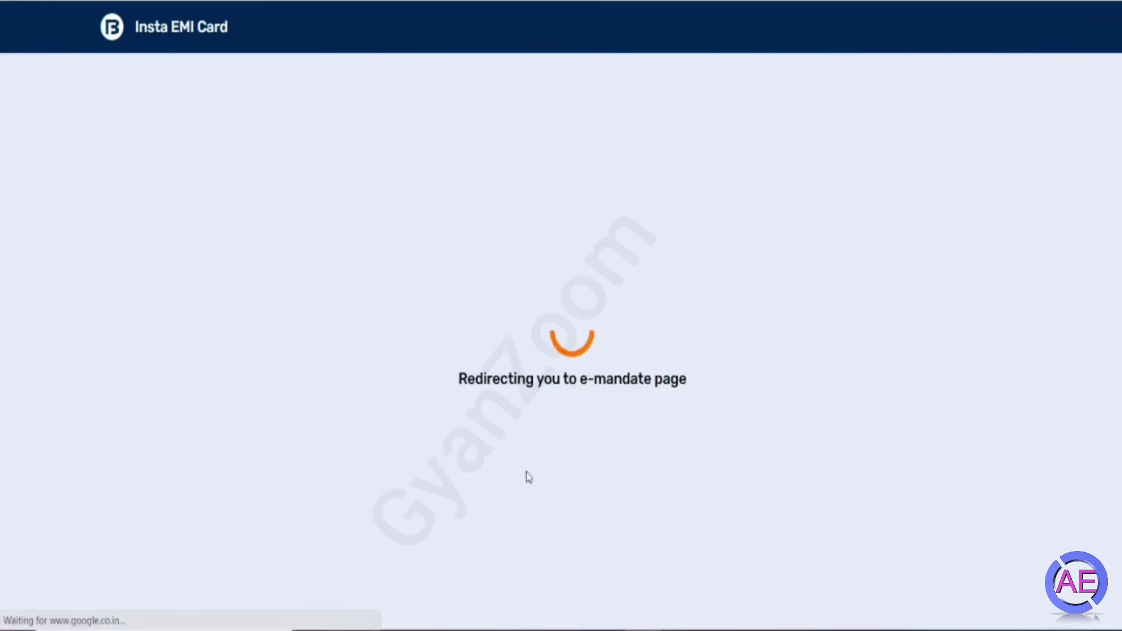